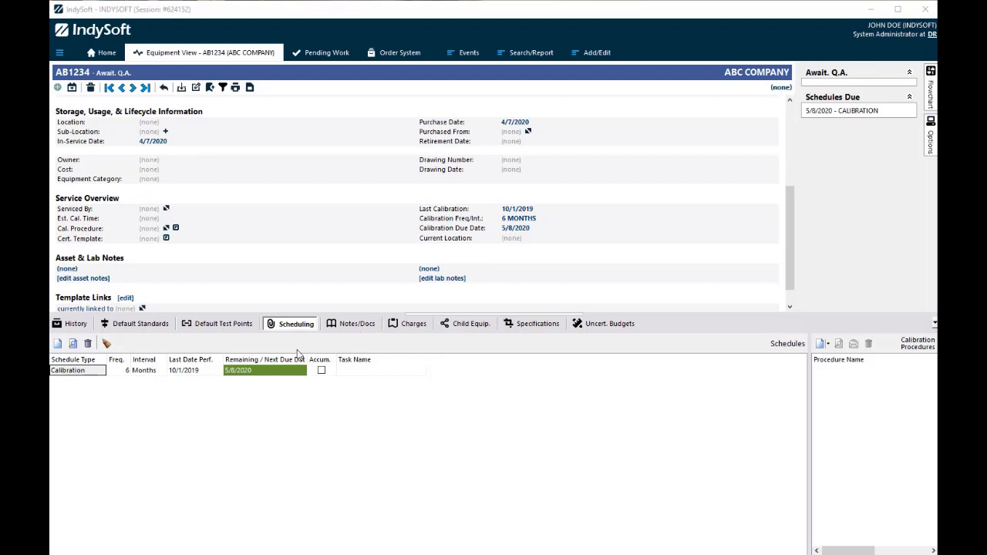
Set the due date of AB1234's calibration schedule to 4/28/2020 and save the schedule.
double_click(203, 371)
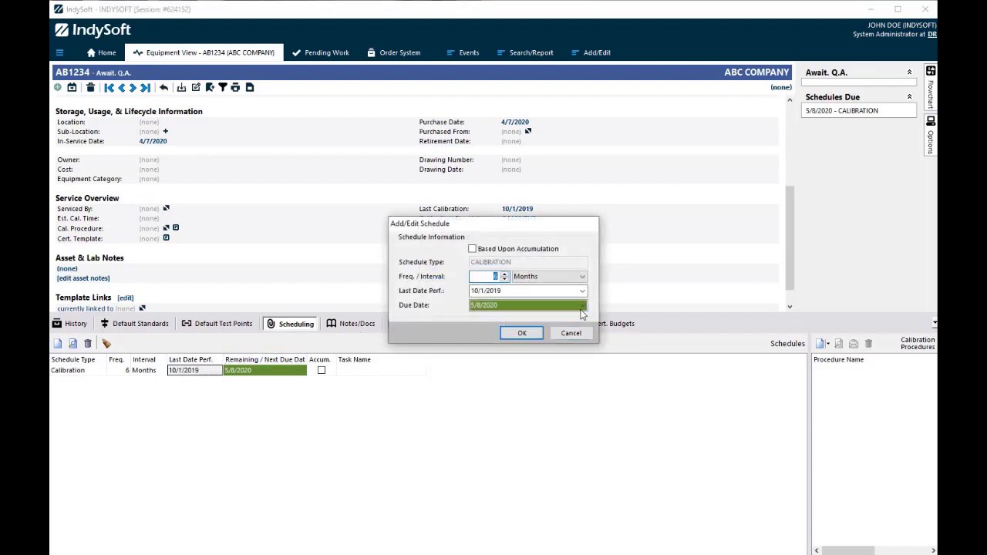
left_click(583, 308)
left_click(513, 348)
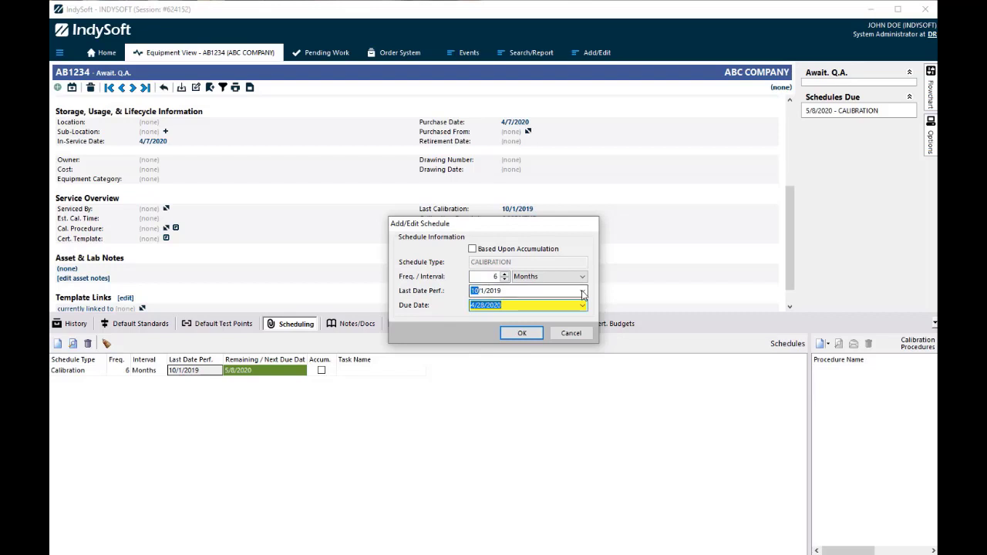
left_click(582, 291)
left_click(519, 332)
left_click(511, 334)
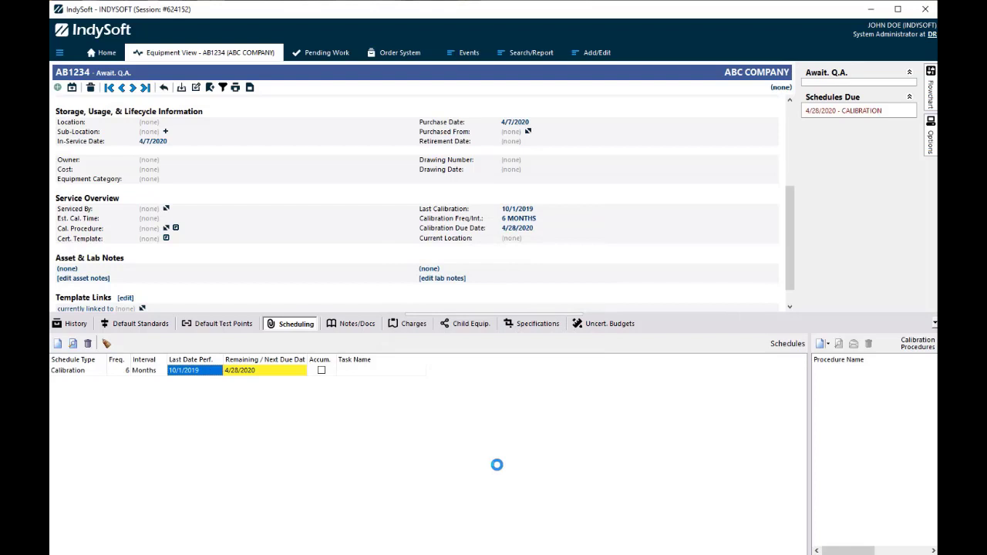
Start a Schedule Extension event and add equipment AB1234 to it by searching its I.D.
left_click(107, 54)
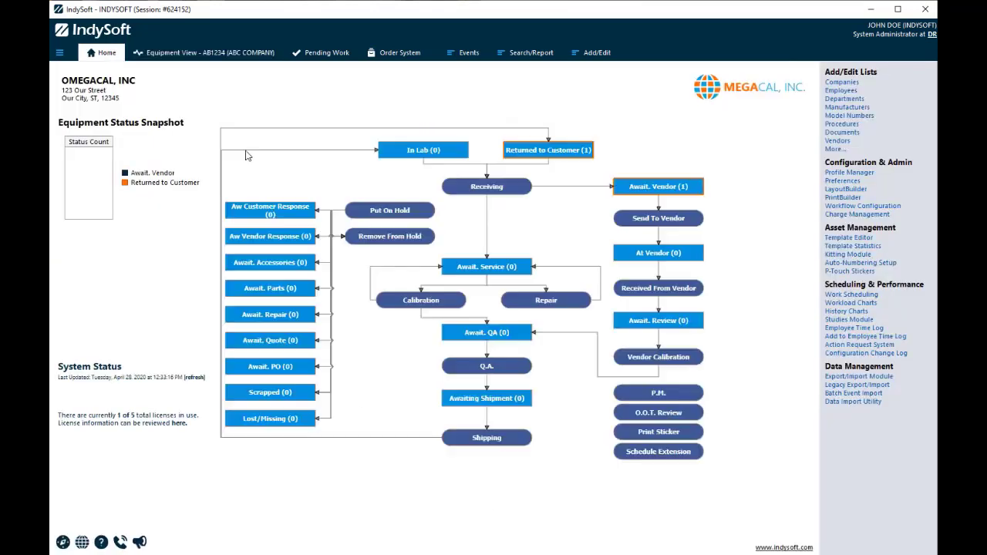
left_click(661, 454)
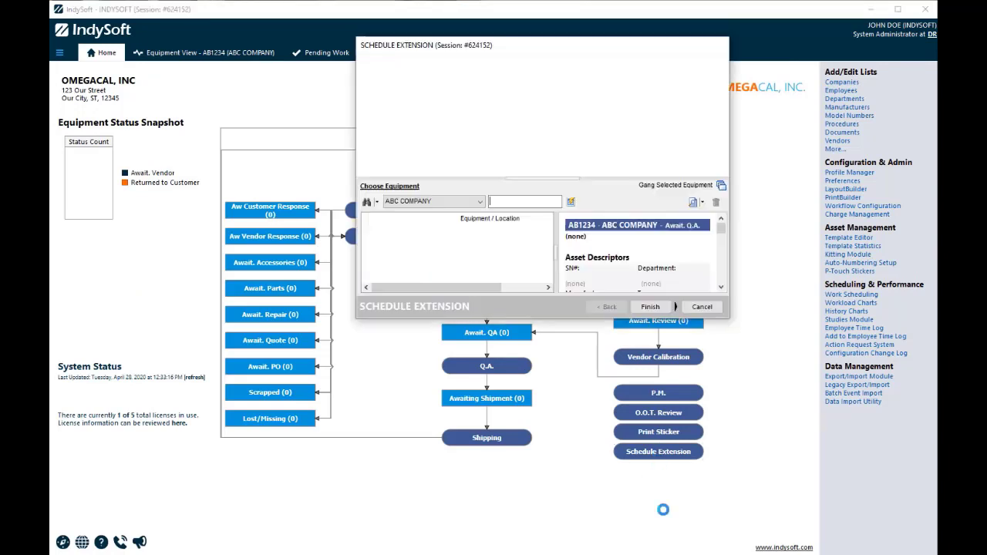
left_click(369, 202)
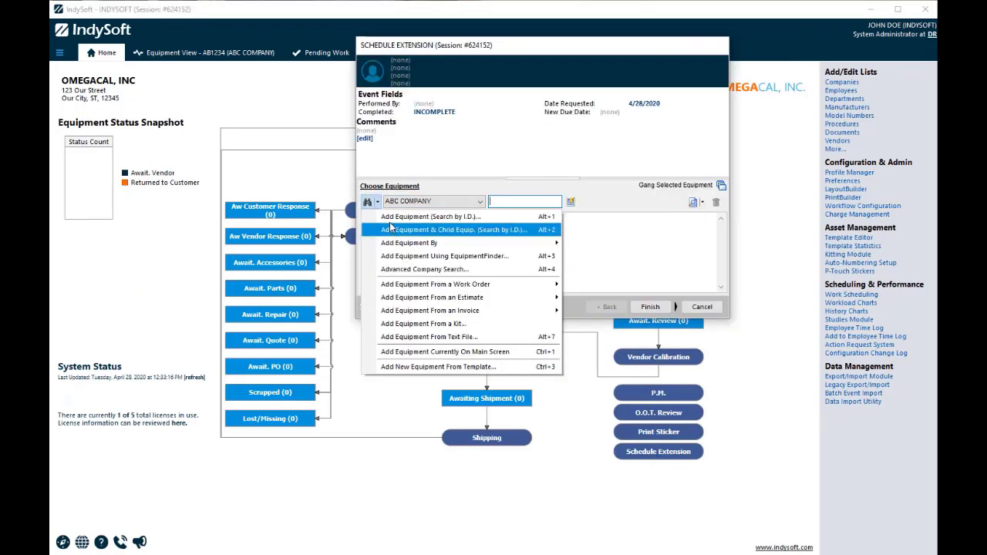
left_click(394, 215)
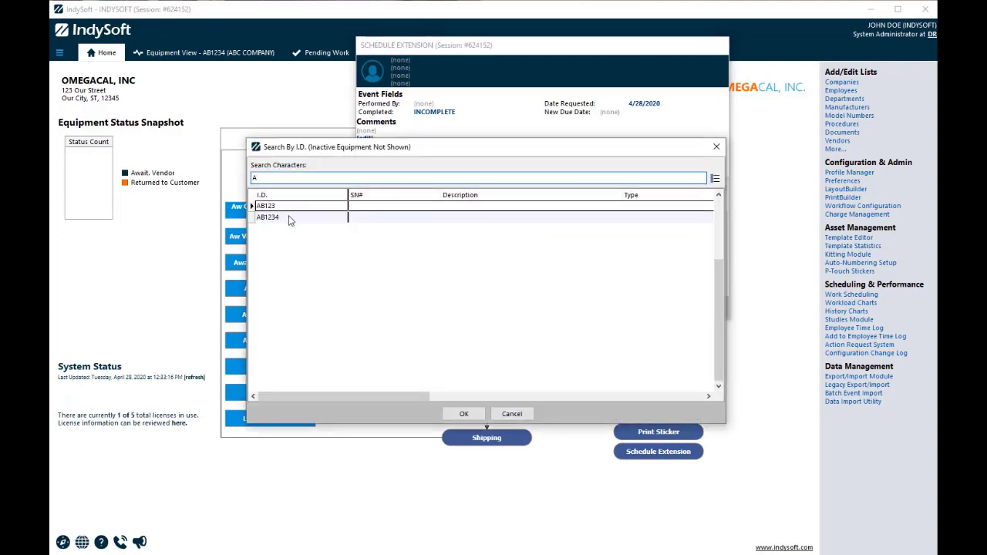
double_click(294, 219)
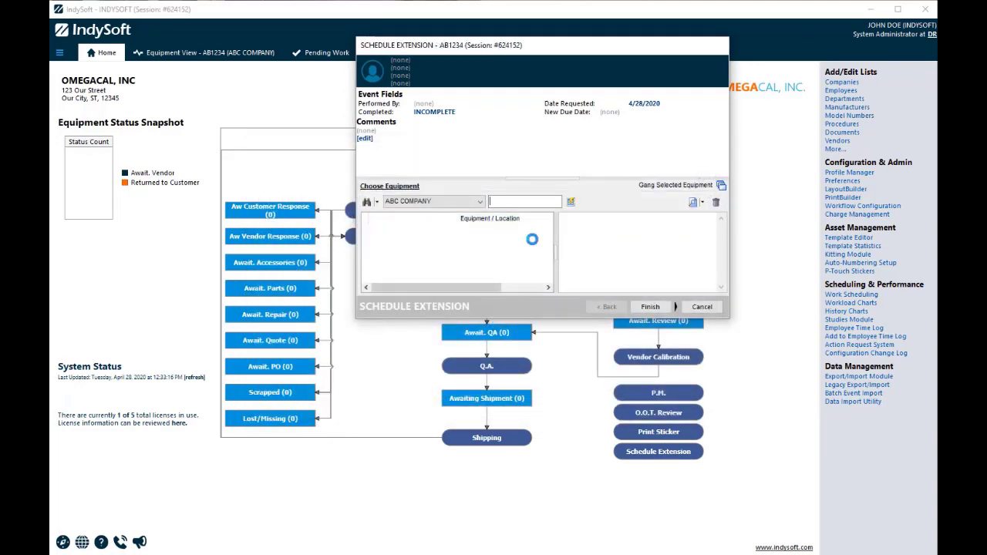
Fill in the Performed By field of the schedule extension event with the listed employee.
left_click(424, 103)
left_click(584, 134)
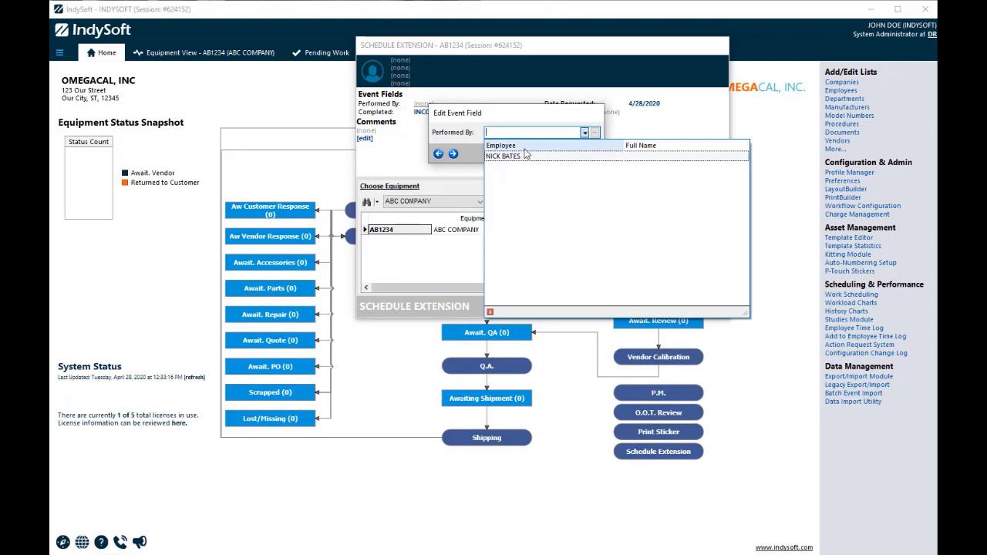
left_click(509, 154)
left_click(580, 153)
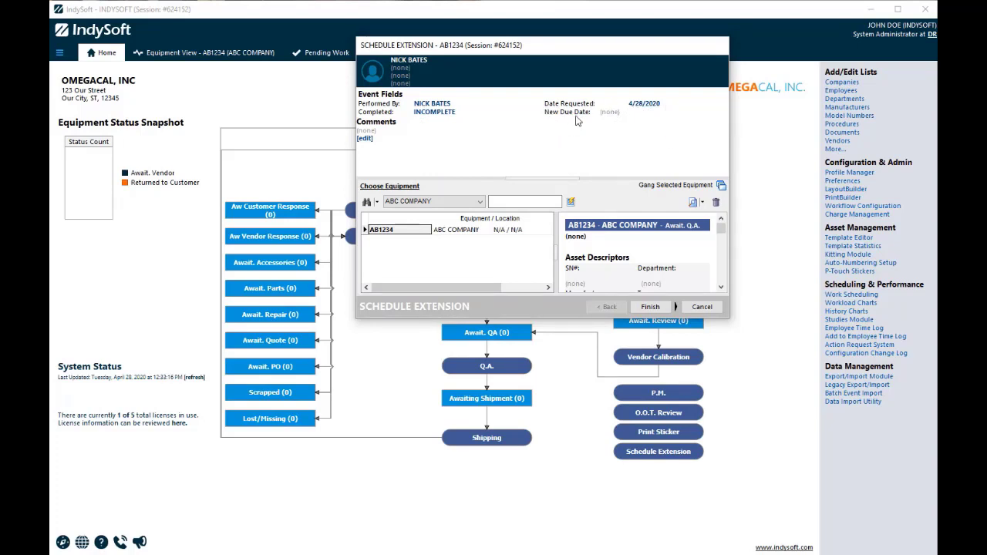
Set the schedule extension's New Due Date to 5/9/2020 and finish the event marked as complete.
left_click(611, 113)
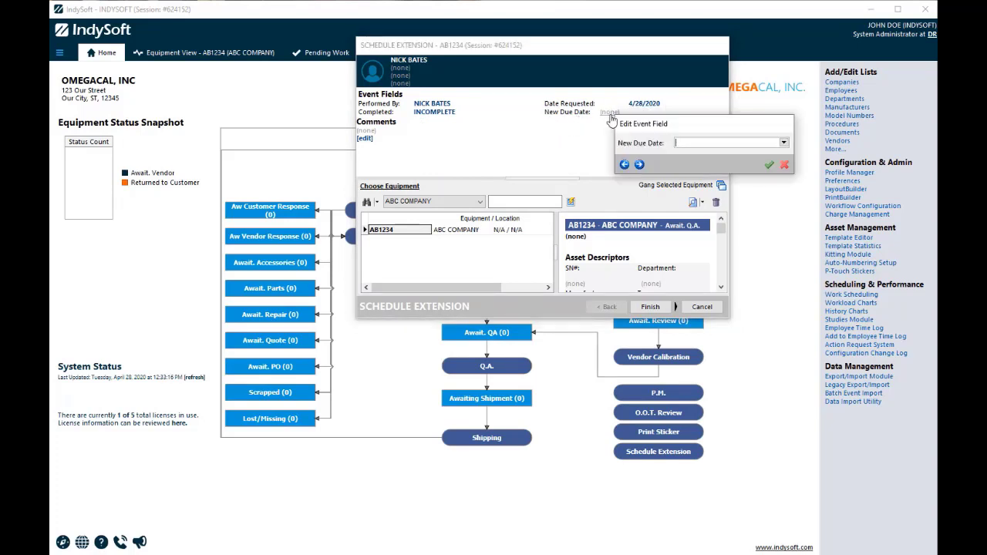
left_click(784, 143)
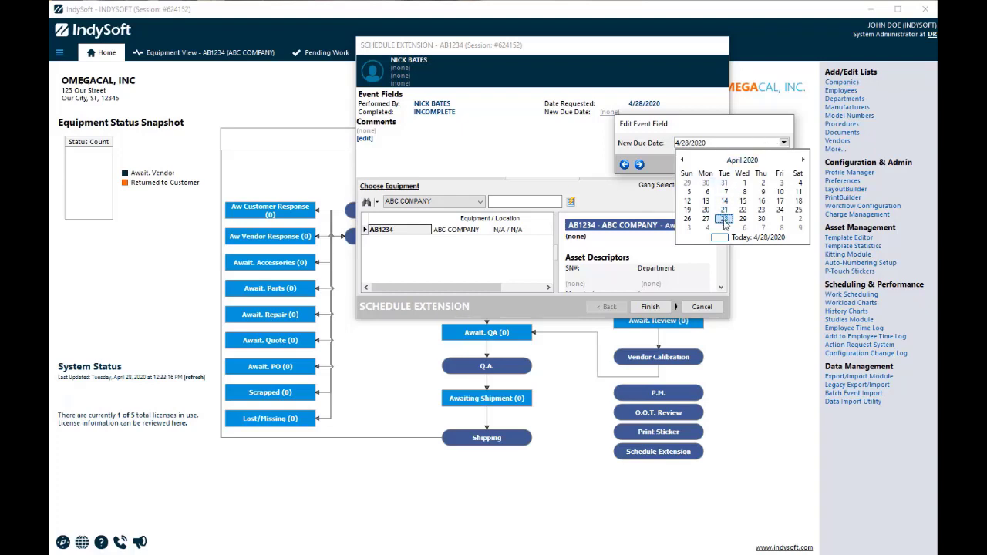
left_click(800, 229)
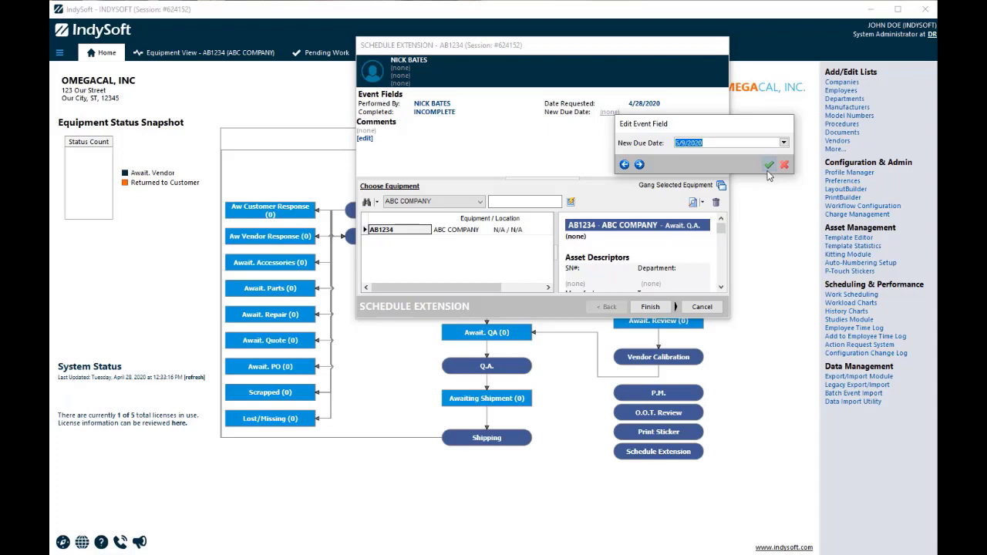
left_click(770, 166)
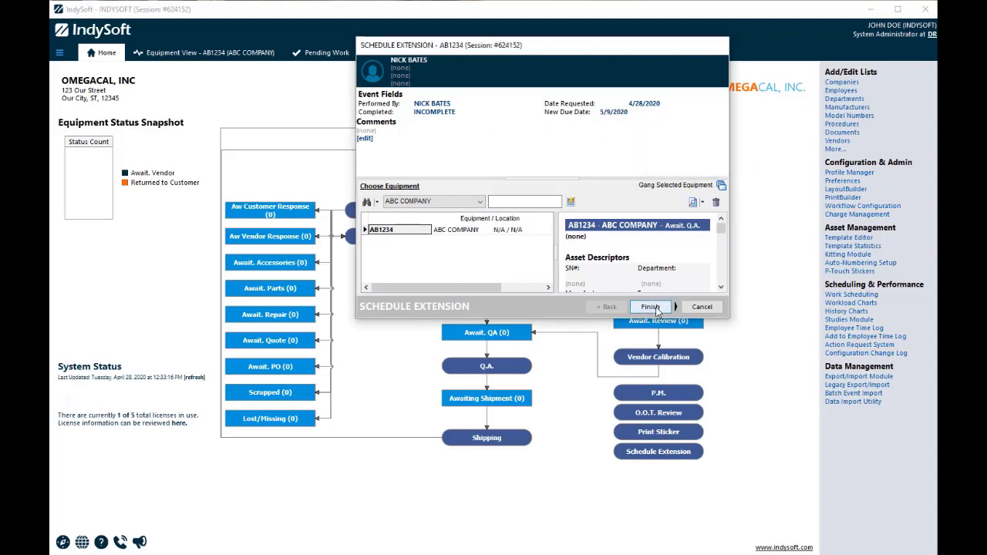
left_click(656, 308)
left_click(432, 315)
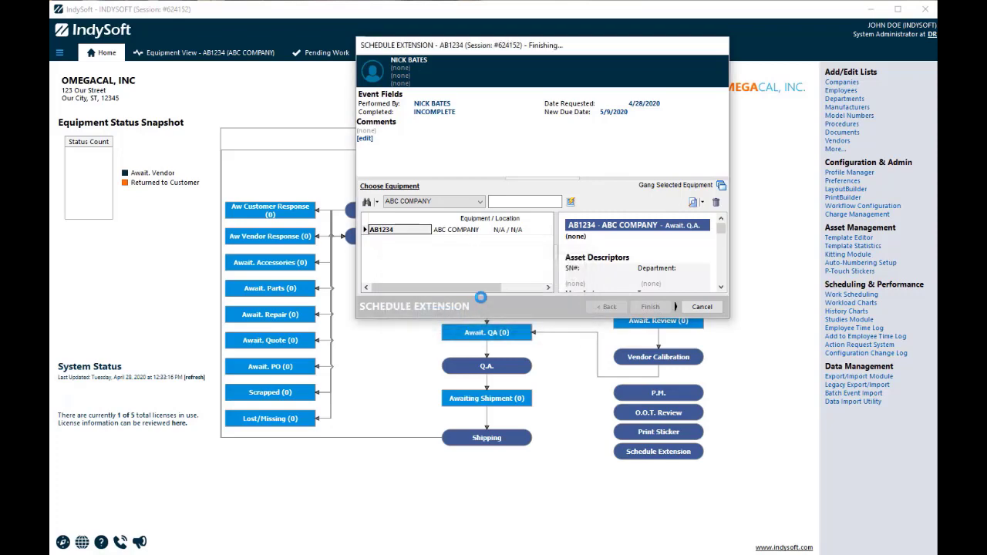
Check the calibration schedule's next due date on AB1234's equipment record.
left_click(189, 52)
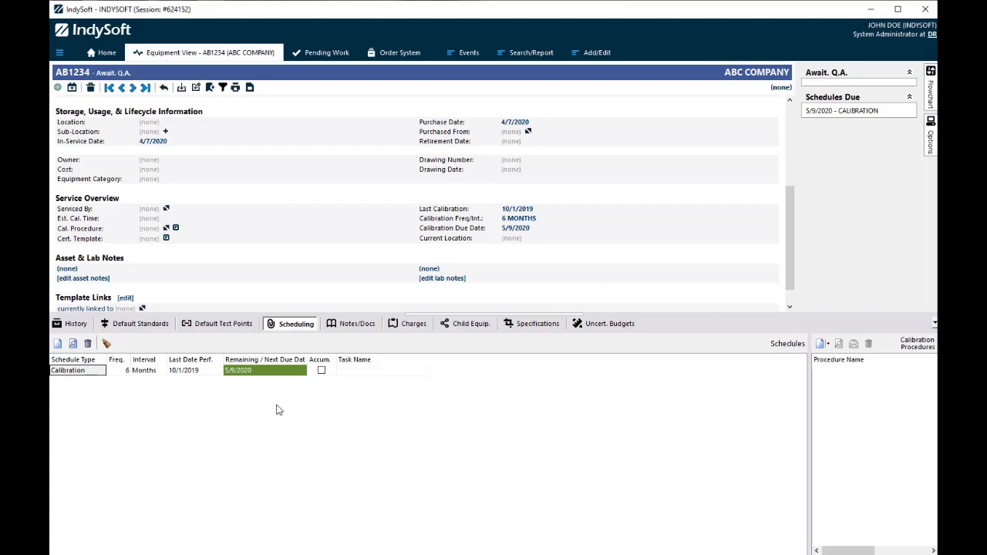
left_click(103, 54)
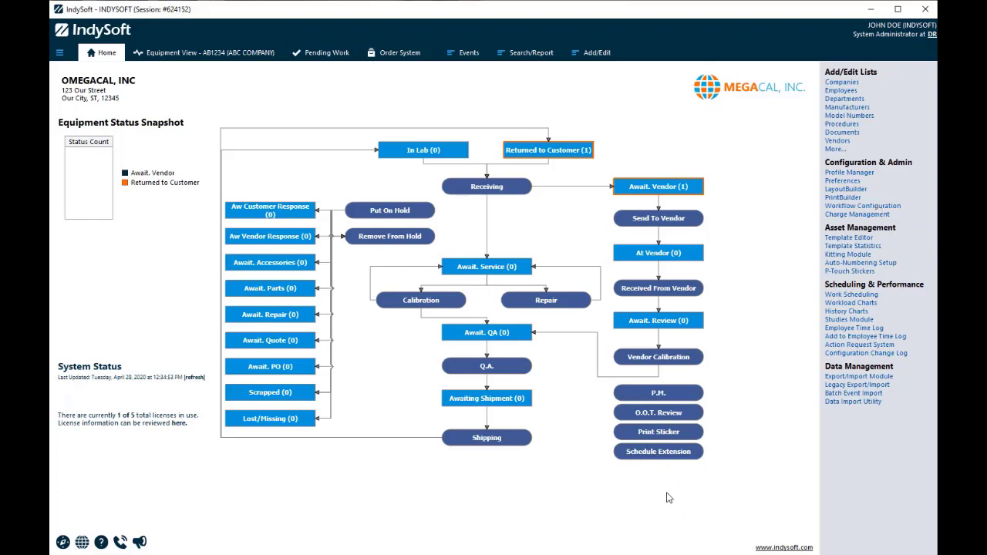
left_click(188, 60)
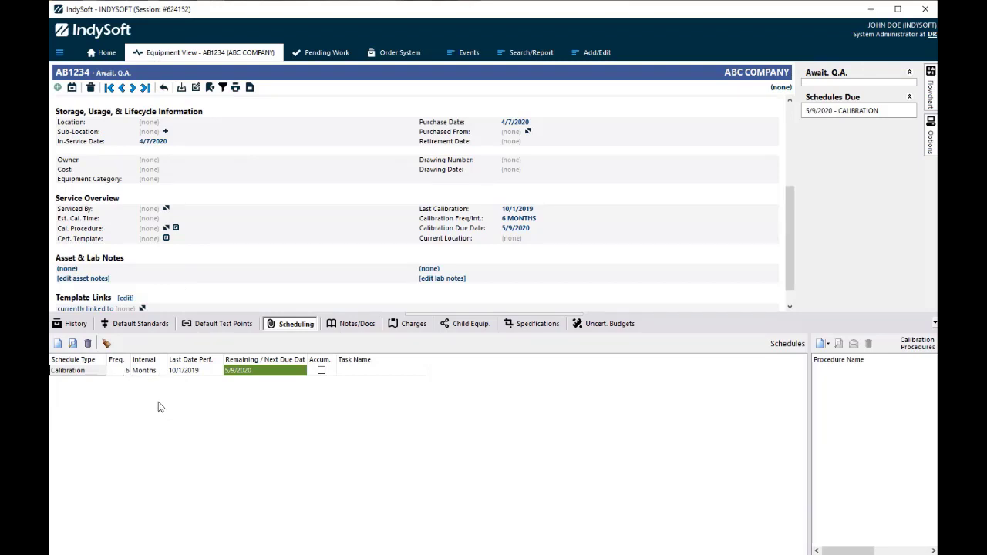
Start an Interval Change admin event and add equipment AB1234 to it by searching its I.D.
left_click(469, 54)
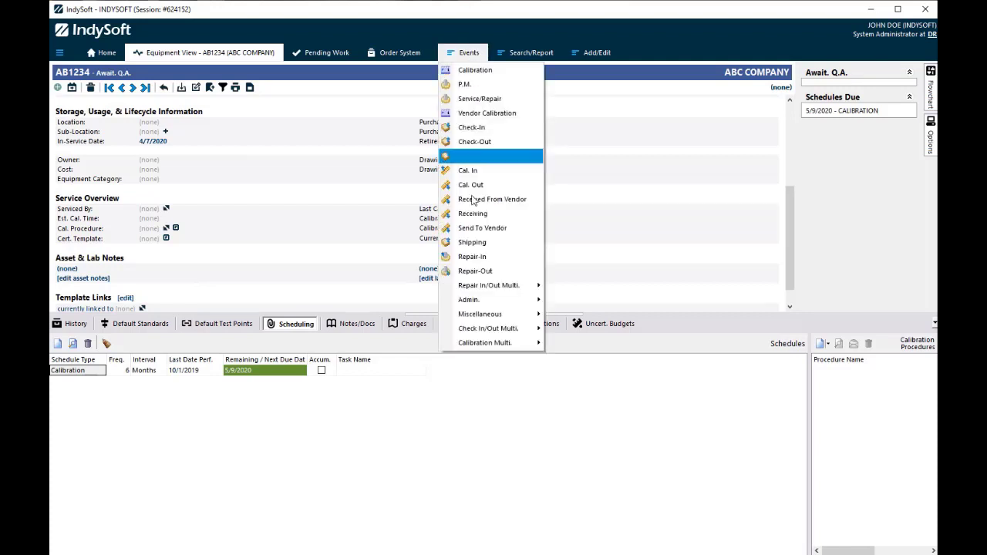
mouse_move(481, 300)
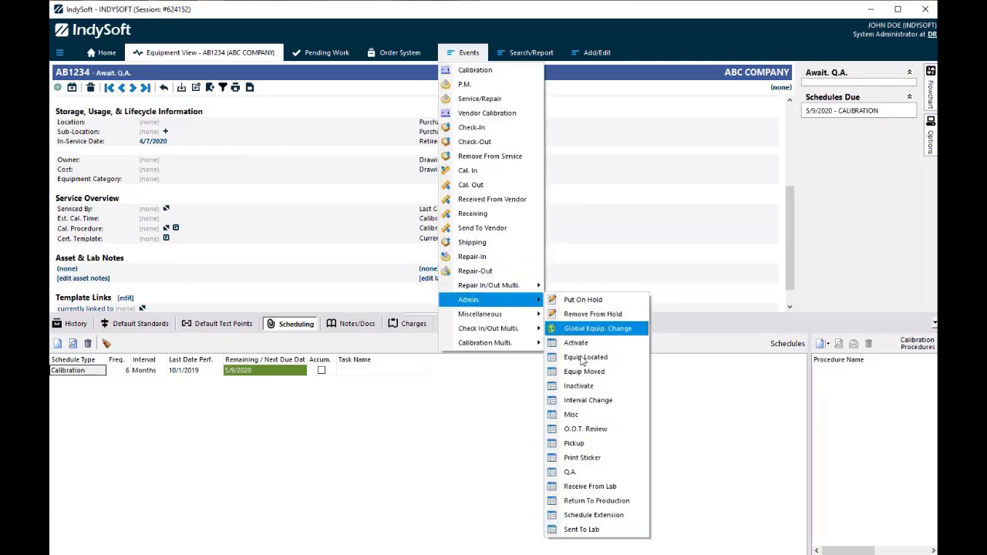
left_click(589, 409)
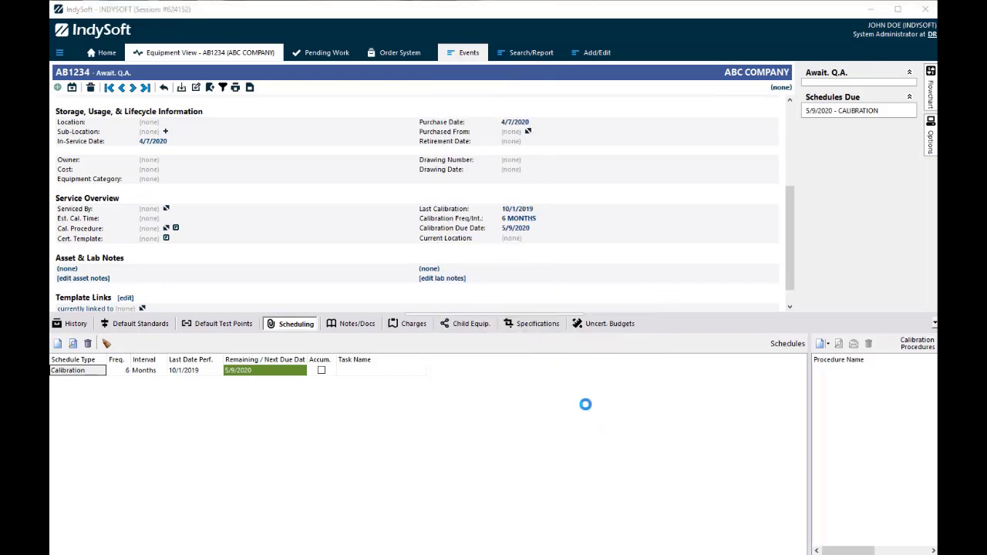
left_click(432, 295)
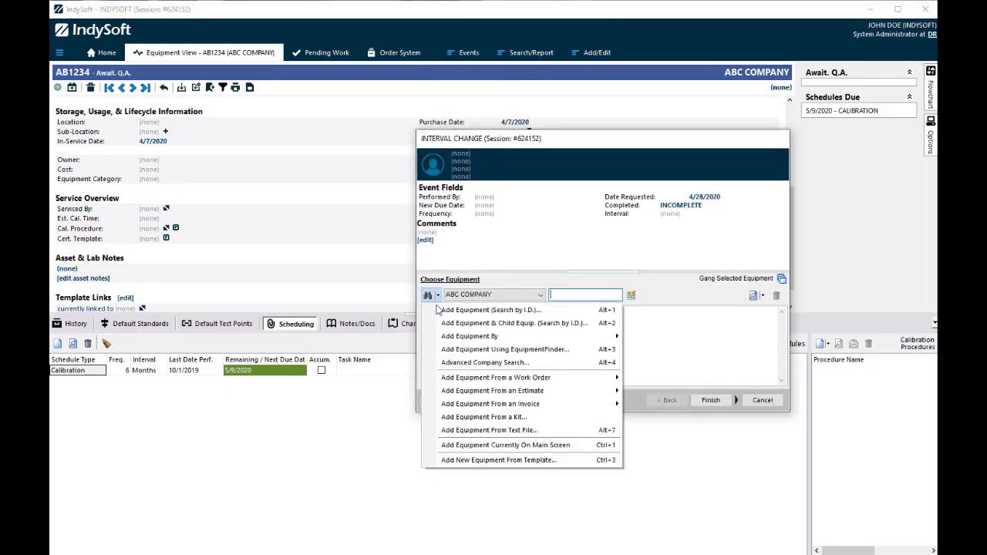
left_click(493, 309)
type("a")
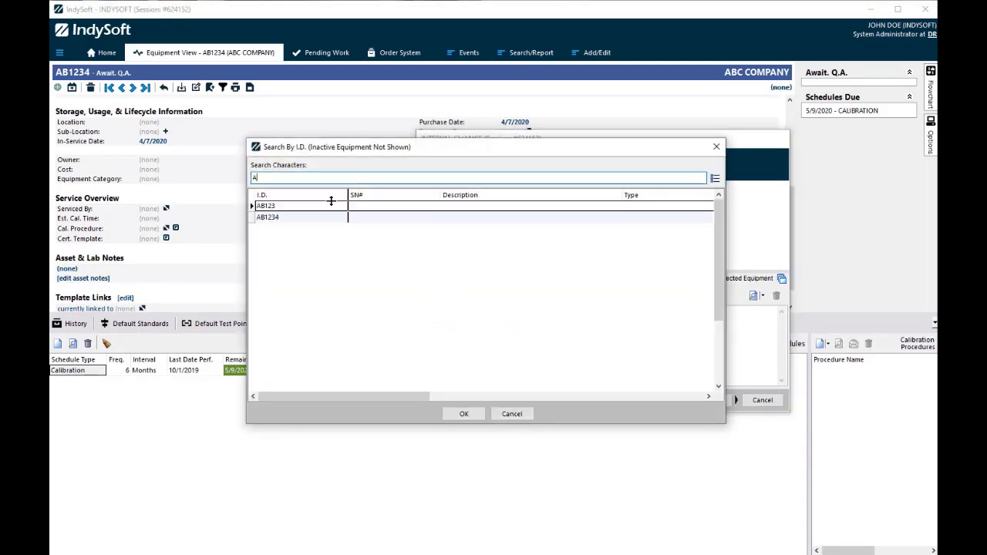
double_click(280, 220)
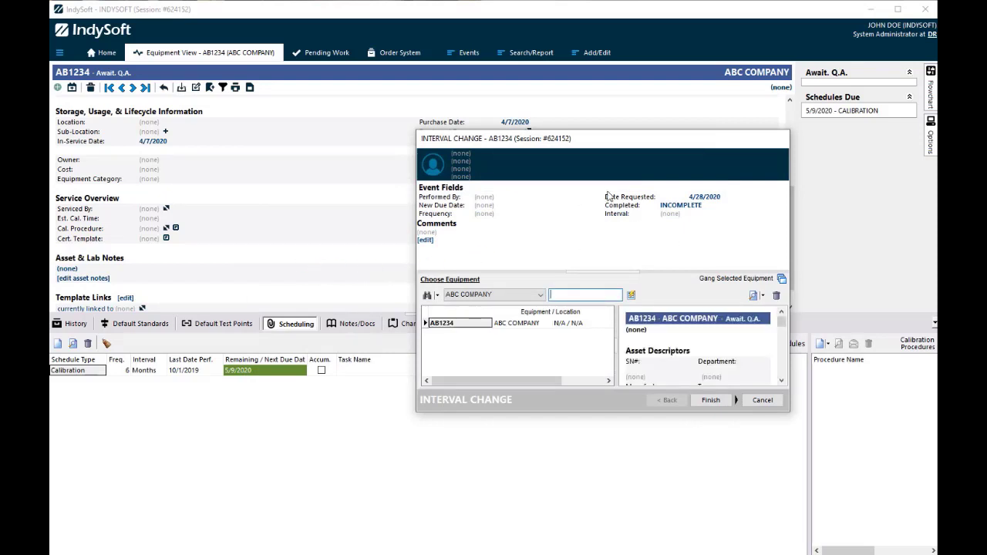
Fill in the Performed By field of the interval change event with the listed employee.
left_click(484, 197)
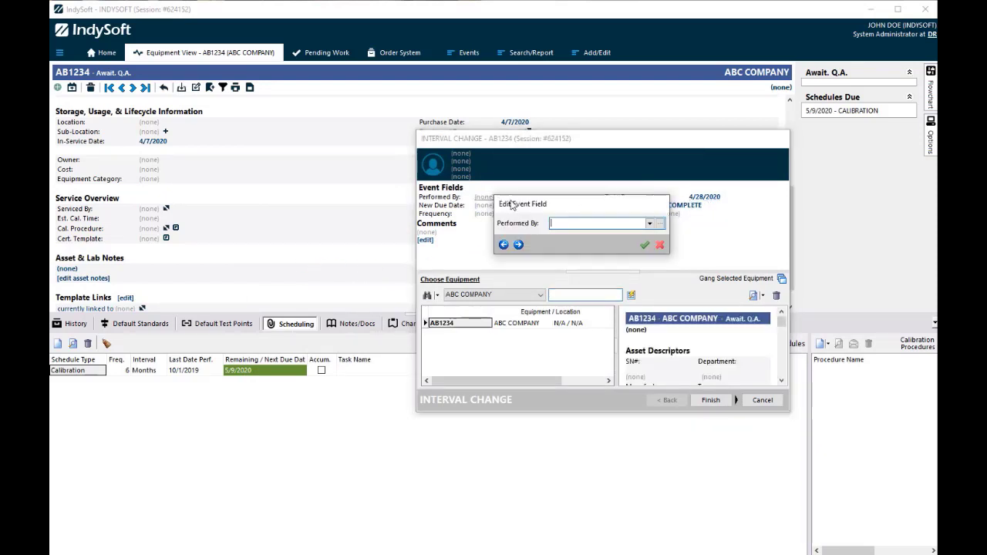
left_click(650, 223)
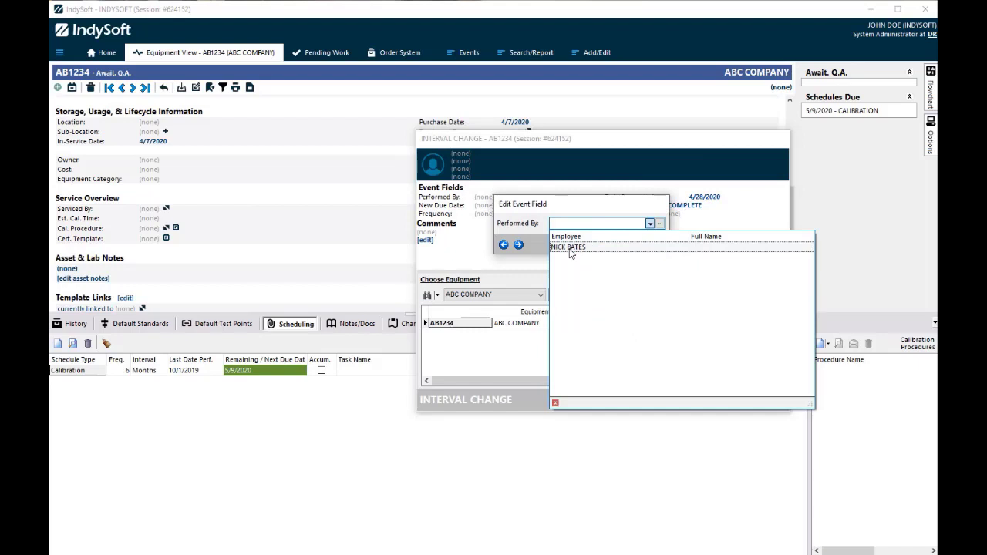
left_click(572, 248)
left_click(645, 245)
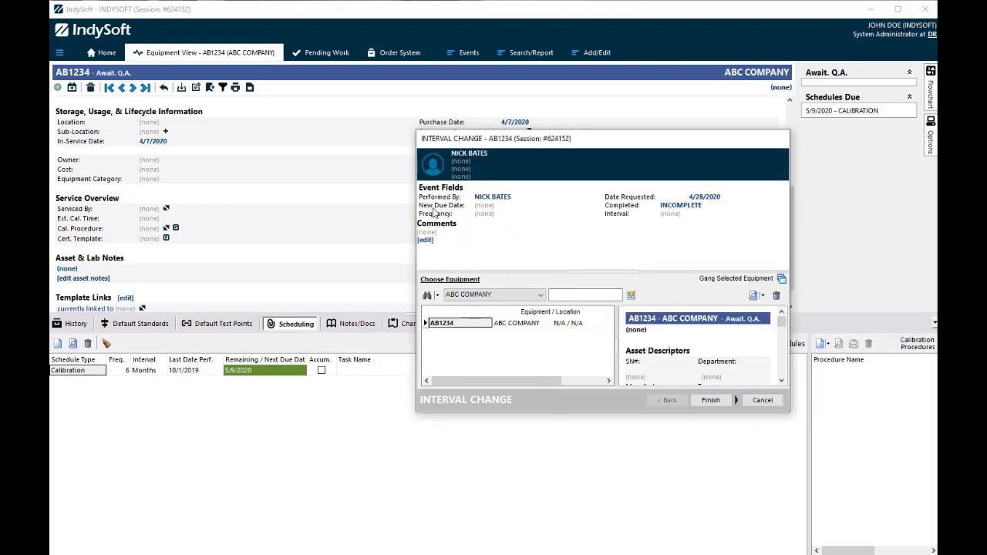
Set the interval change event's New Due Date to 4/30/2020.
left_click(484, 209)
left_click(655, 235)
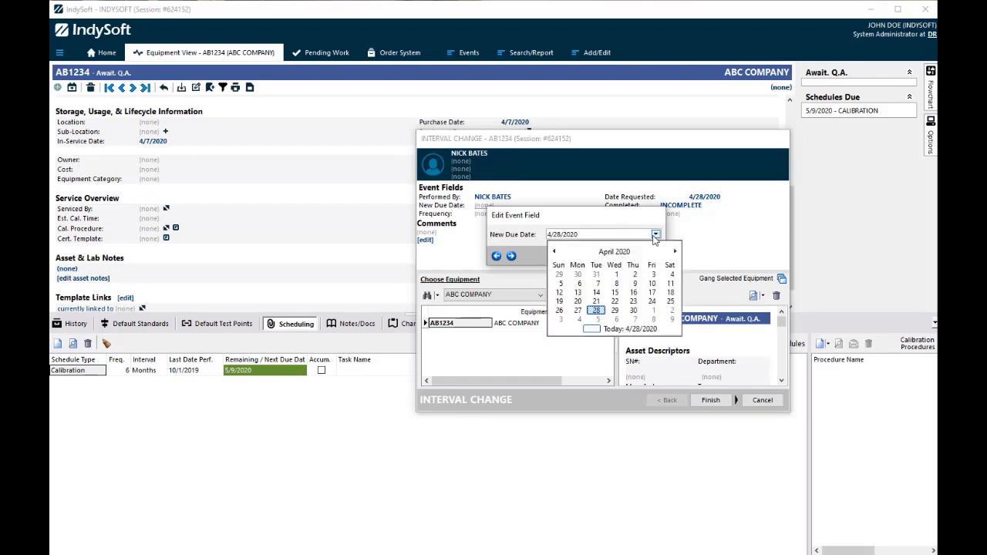
left_click(633, 310)
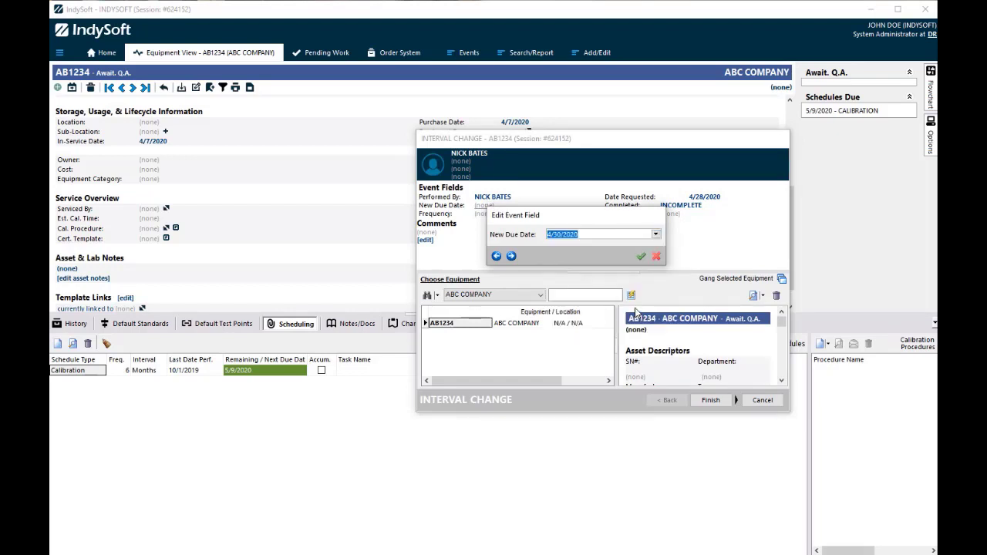
left_click(639, 256)
Set the event's frequency to 12 and interval to MONTHS, and finish the interval change marked as complete.
left_click(485, 213)
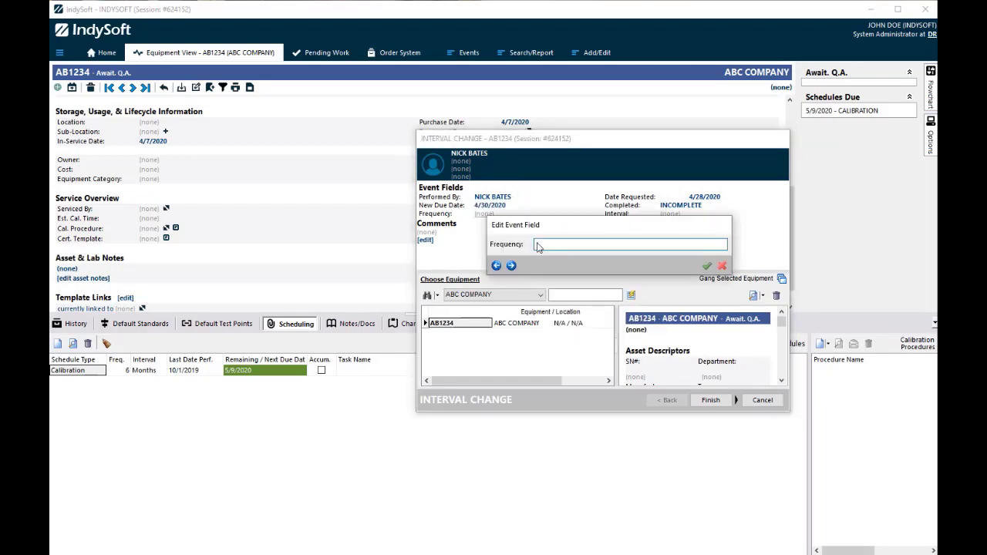
type("12")
left_click(707, 265)
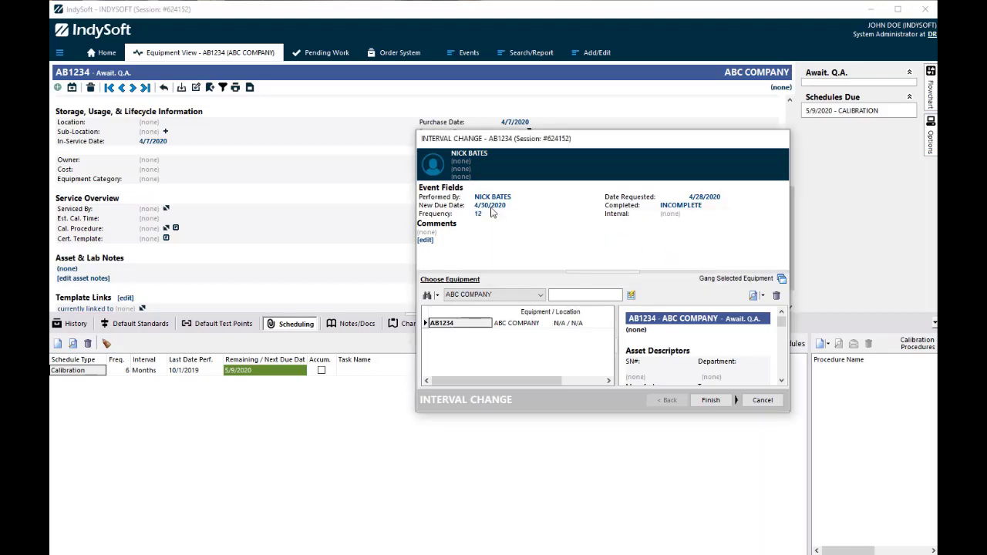
left_click(668, 214)
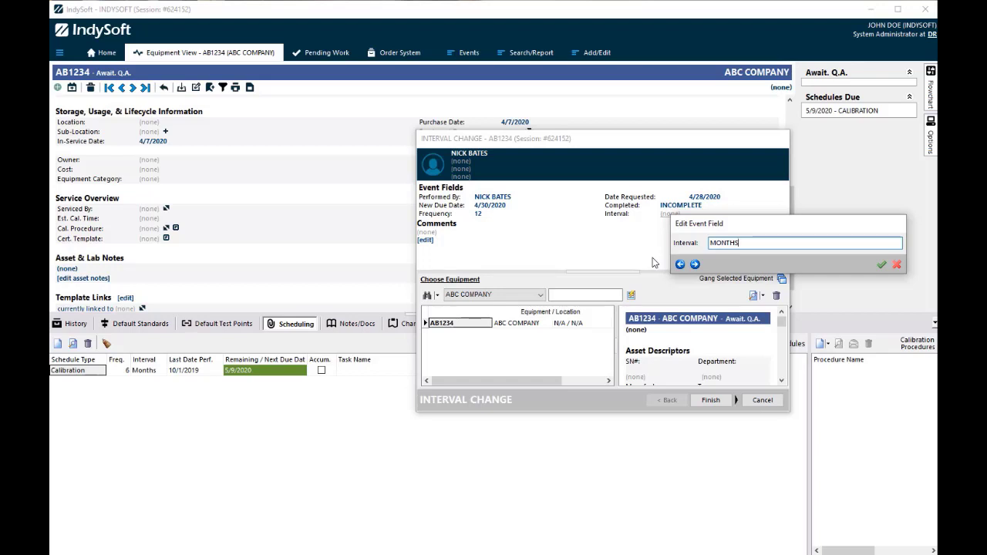
key("Return")
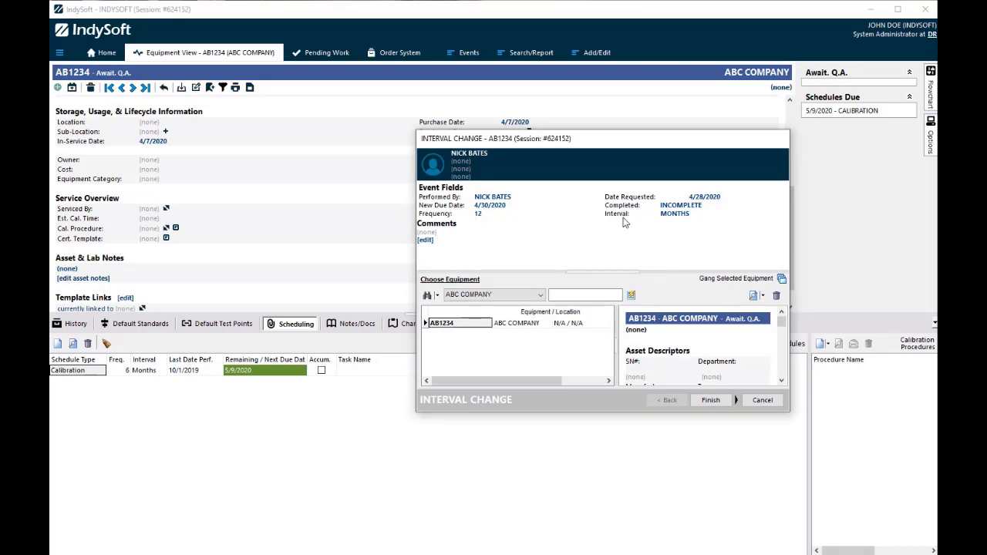
left_click(716, 401)
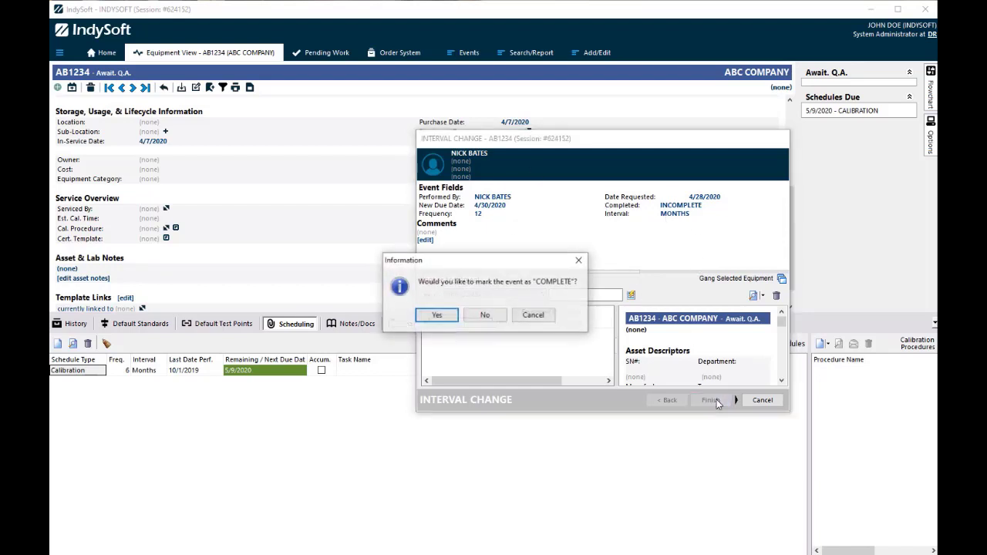
left_click(438, 315)
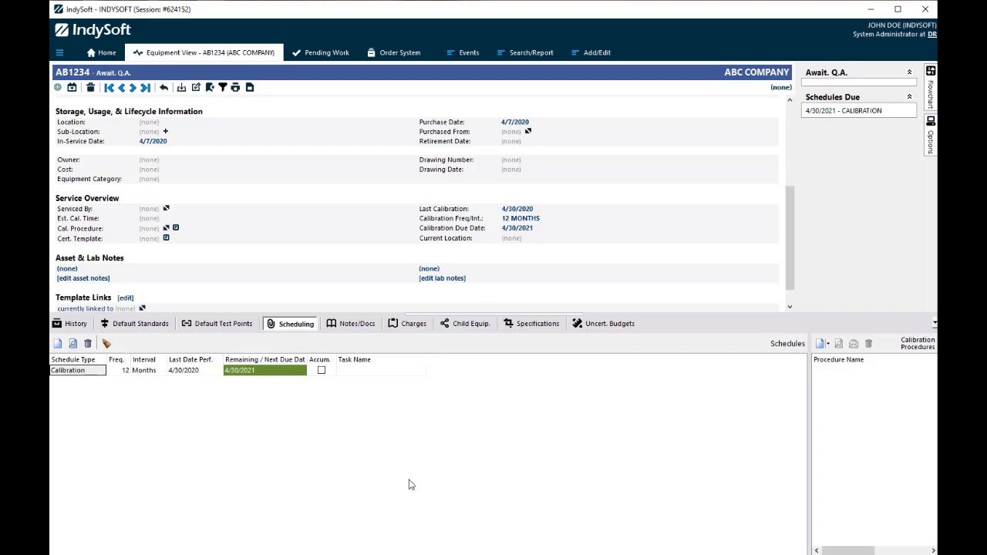
Open the workflow configuration of the SCHEDULE EXTENSION event and examine its field settings.
left_click(103, 53)
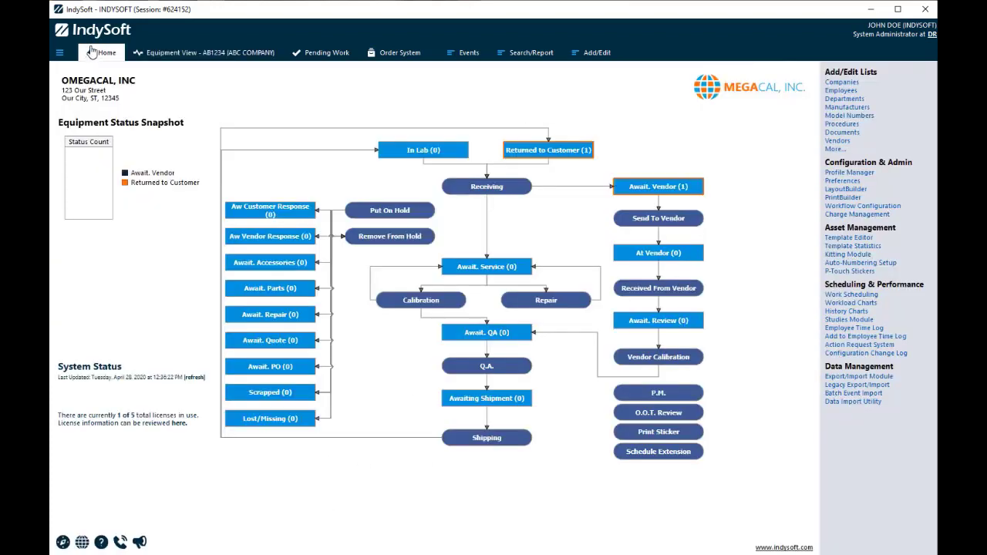
left_click(884, 214)
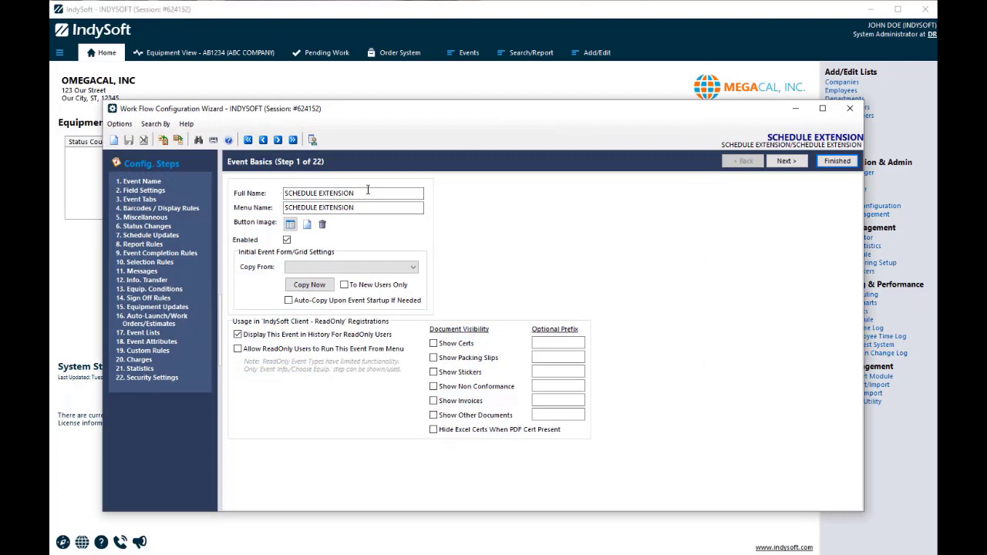
left_click_drag(366, 193, 262, 196)
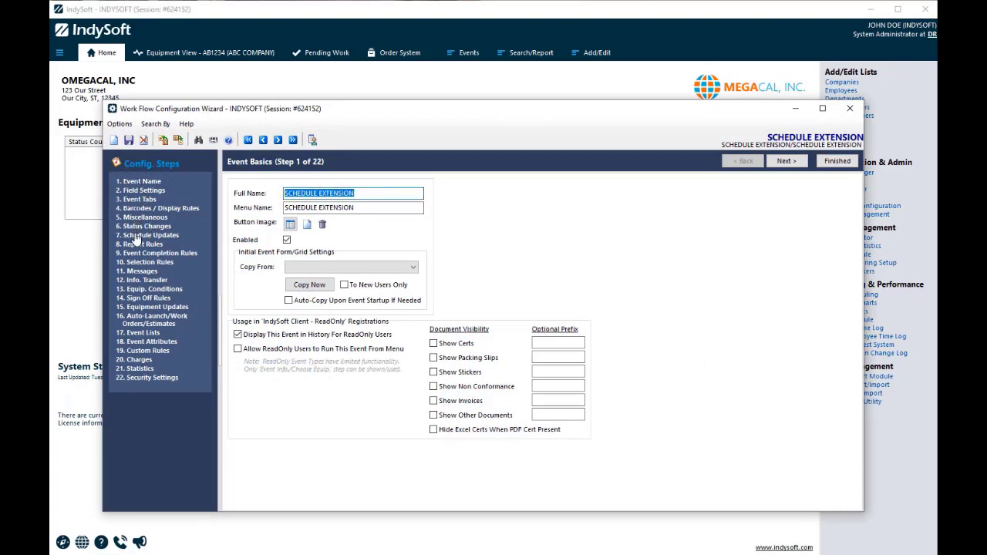
left_click(141, 190)
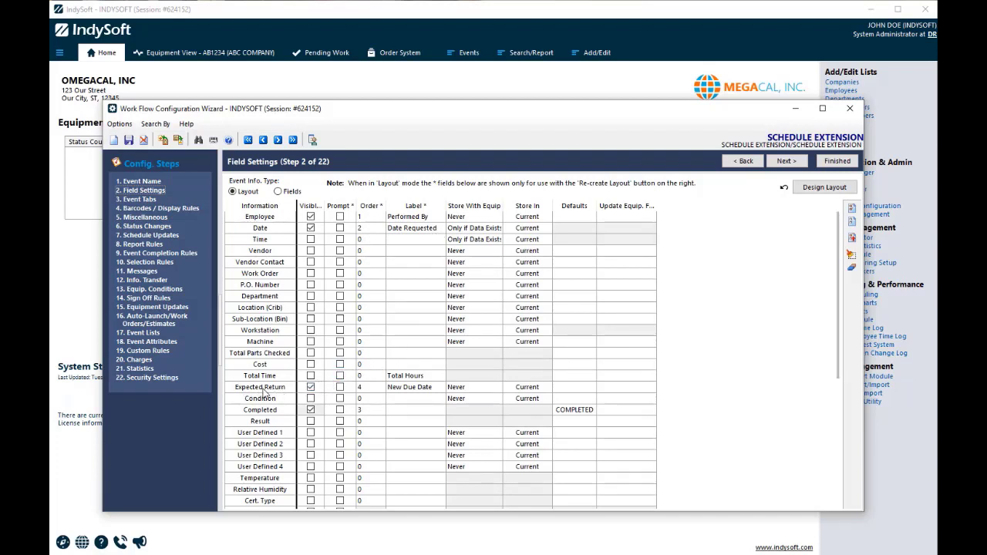
Examine the SCHEDULE EXTENSION event's Calibration schedule update settings, close them unchanged, and return to the event's field settings.
left_click(146, 237)
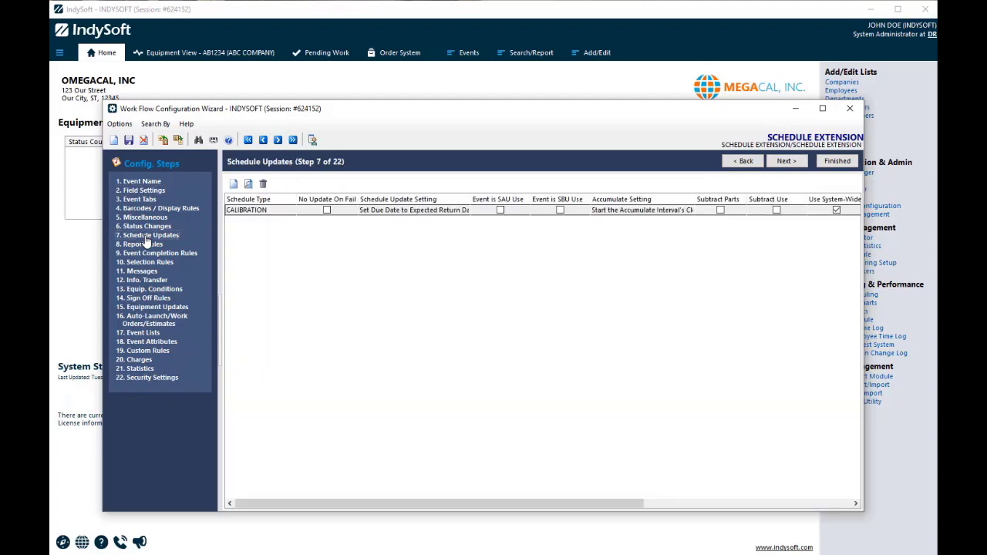
left_click(280, 217)
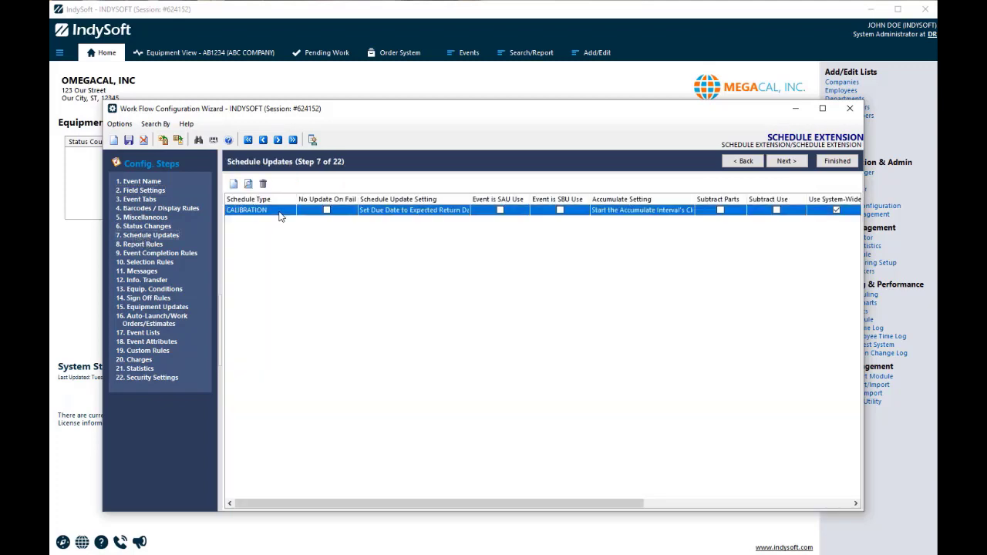
double_click(280, 216)
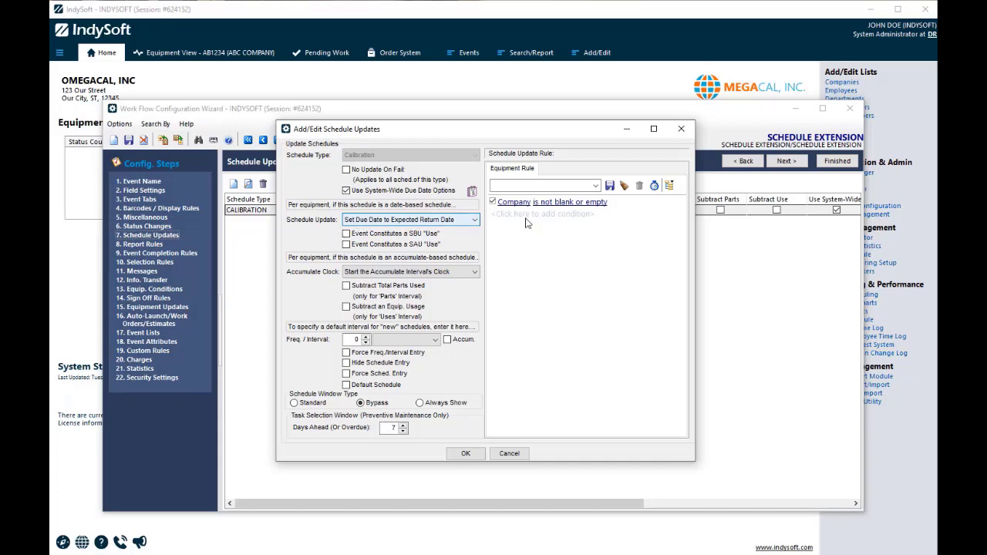
left_click(681, 129)
left_click(143, 190)
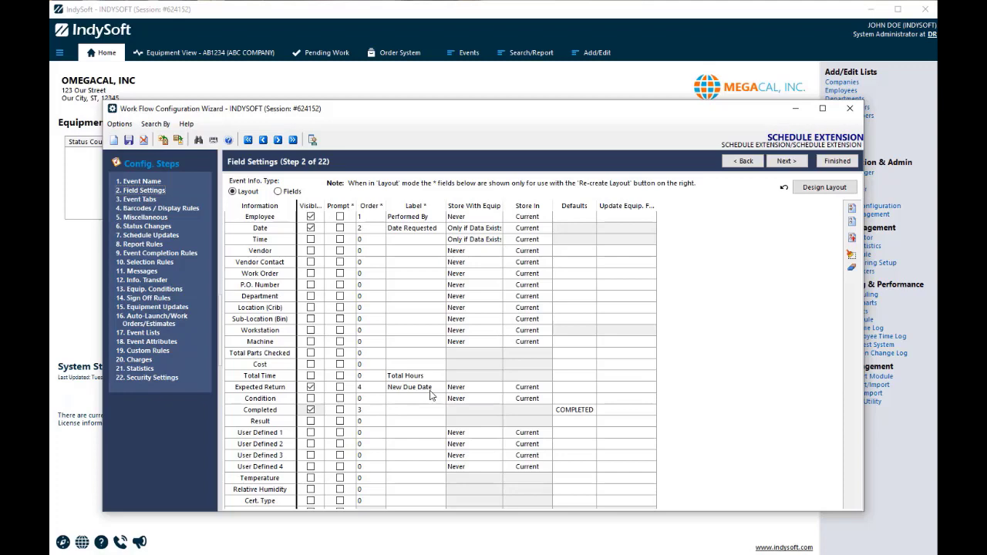
Switch the workflow configuration to the INTERVAL CHANGE event without saving changes to SCHEDULE EXTENSION, and examine its field settings.
left_click(313, 141)
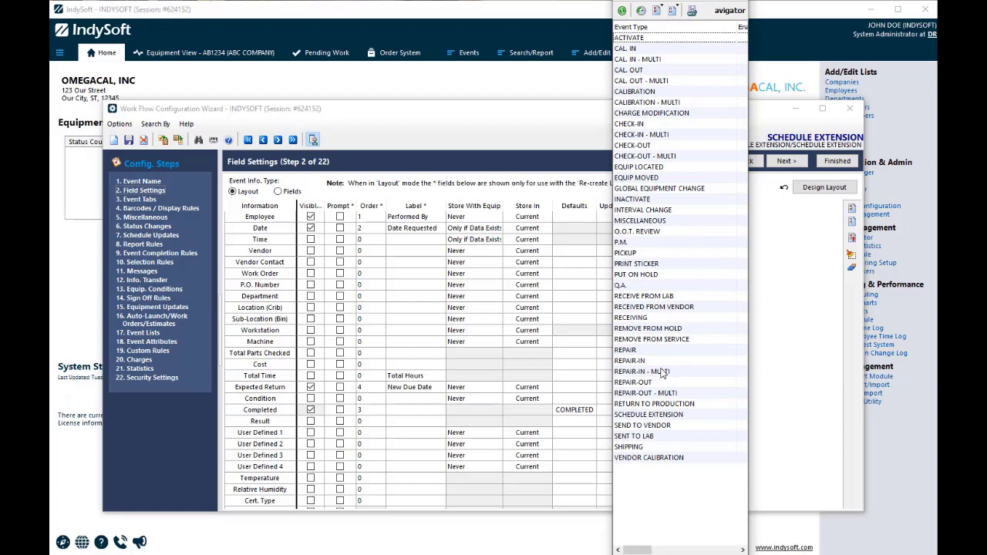
left_click(647, 211)
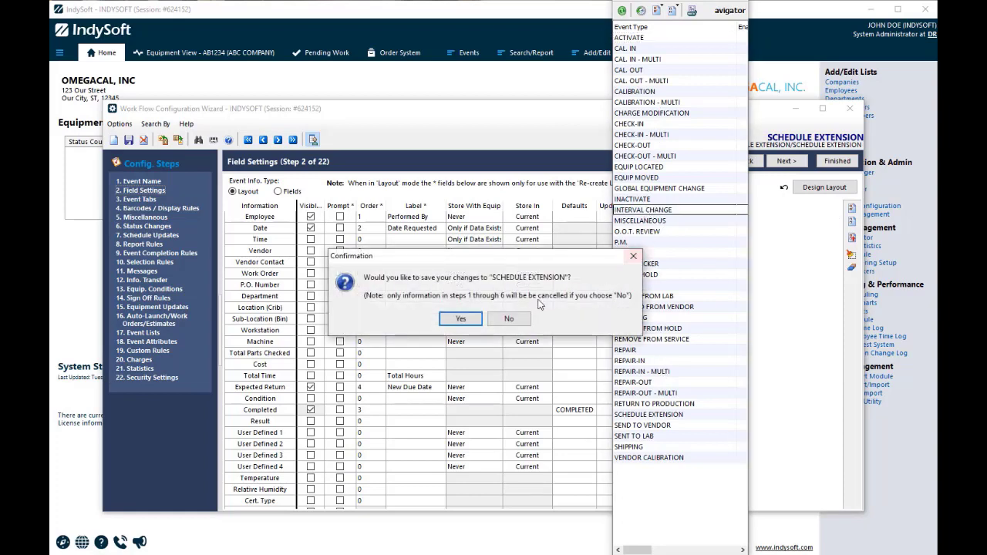
left_click(510, 319)
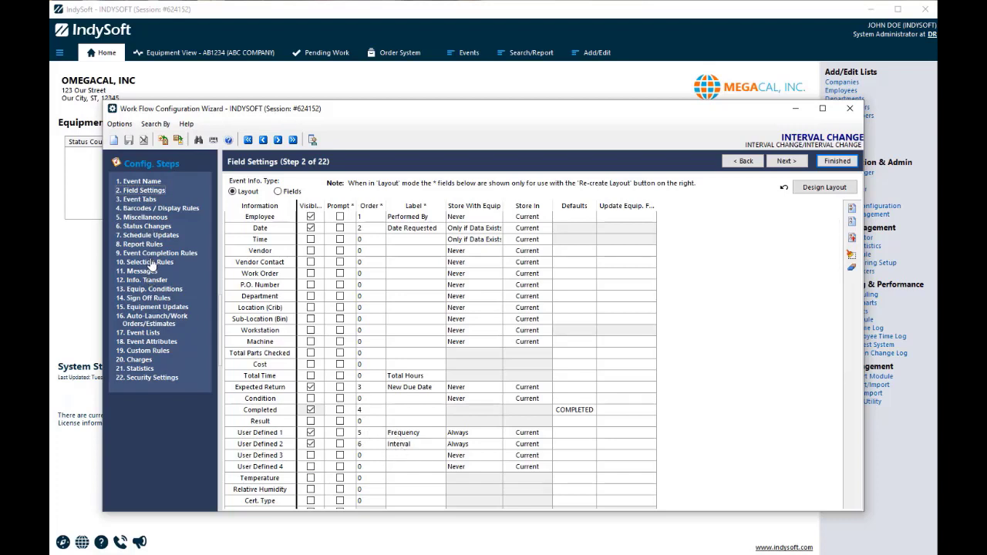
Open the INTERVAL CHANGE event's Calibration schedule update entry to examine its settings.
left_click(149, 236)
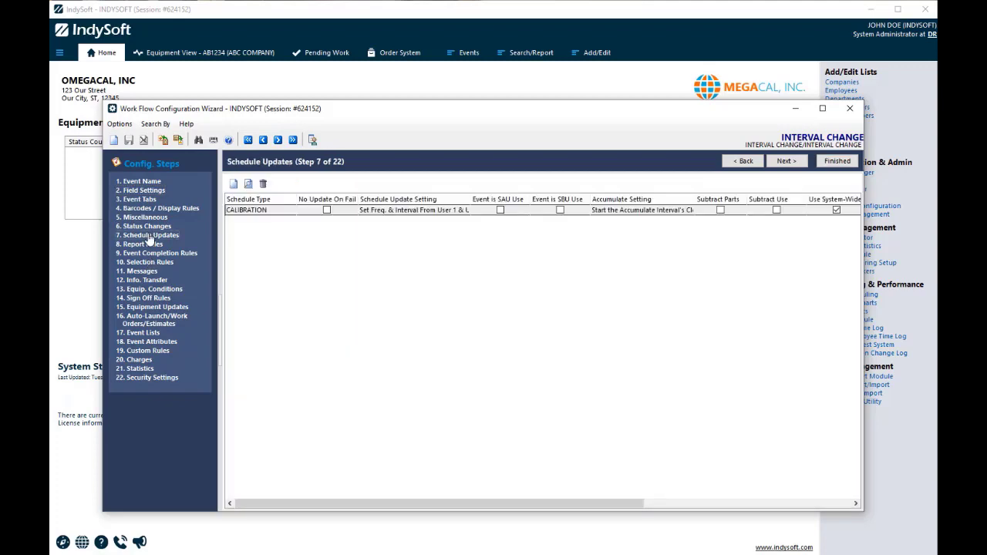
left_click(252, 213)
left_click(248, 184)
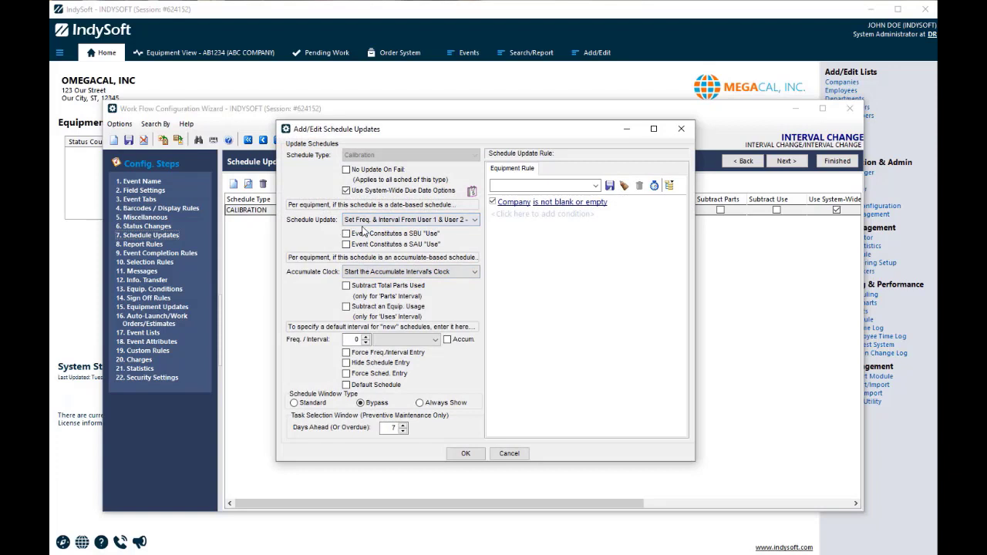
Look through the available Schedule Update options for the Calibration entry and leave without changing the selection.
left_click(473, 222)
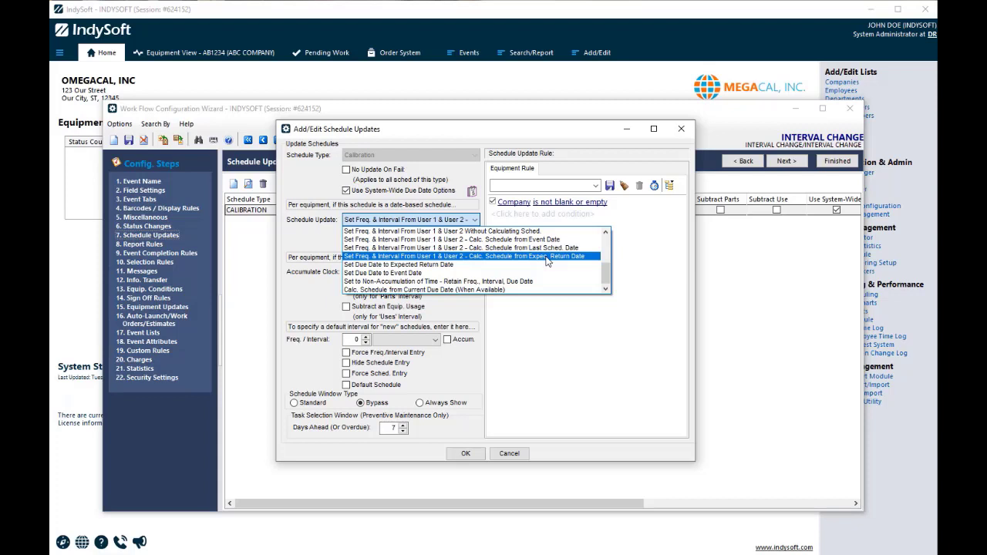
left_click(606, 235)
left_click(605, 235)
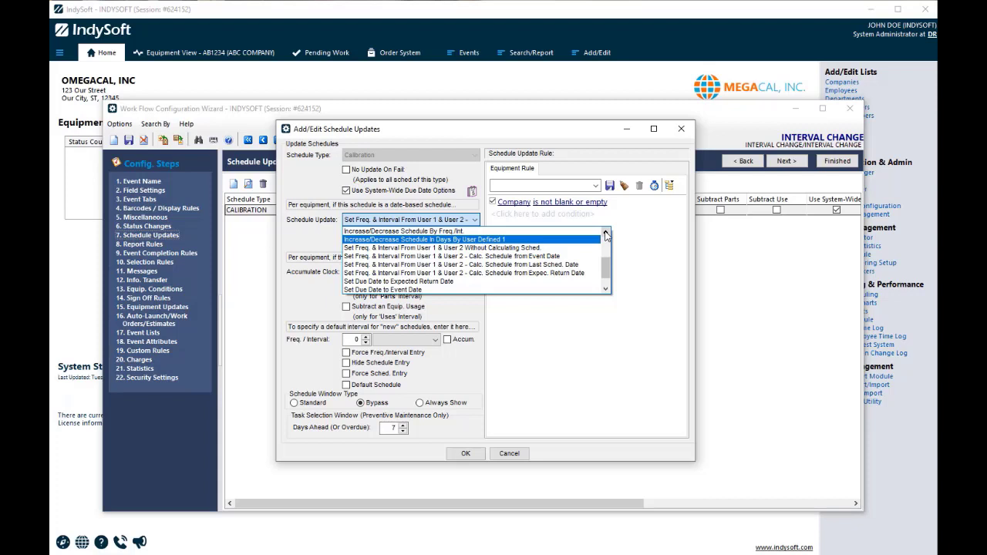
left_click(630, 338)
left_click(517, 454)
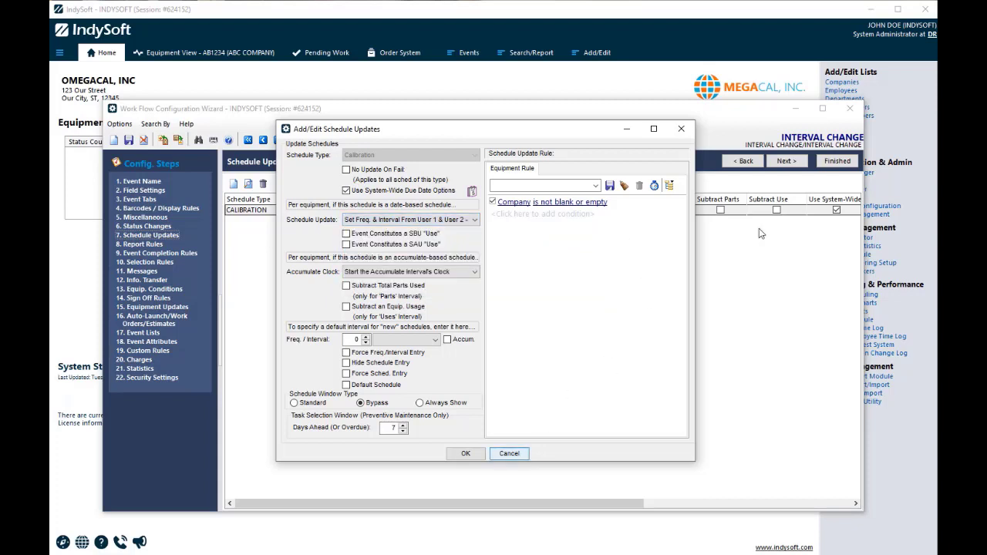